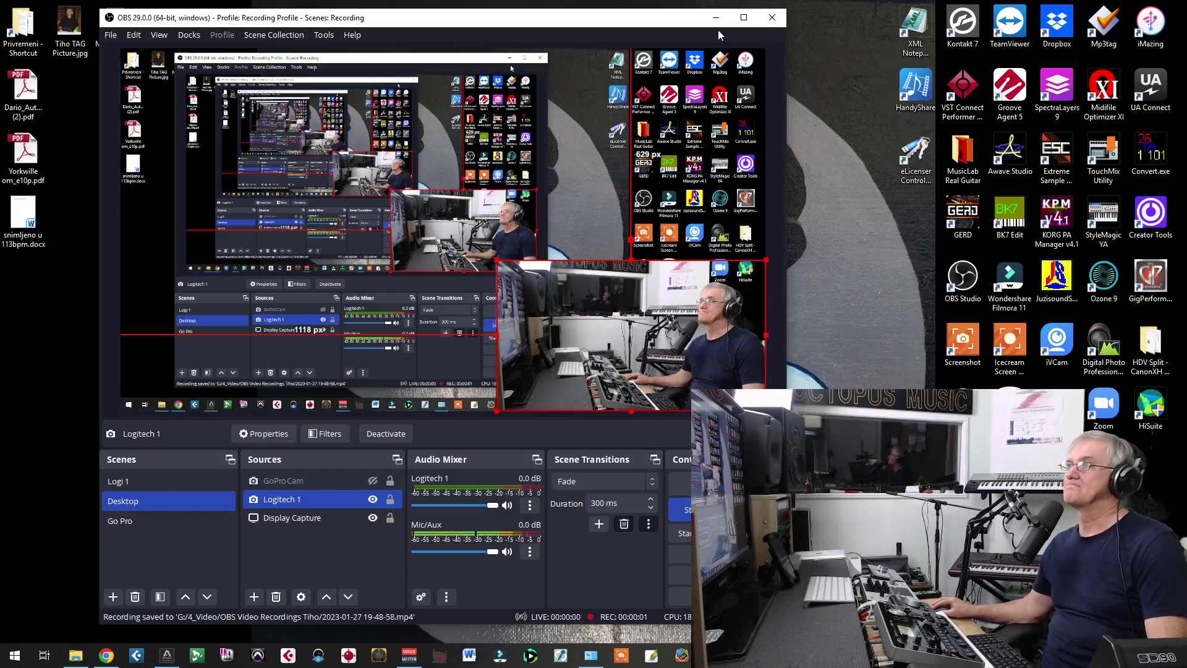
# Minimize OBS so Groove Music shows Rumba 113 REAL paused at 0:57.
pyautogui.click(716, 18)
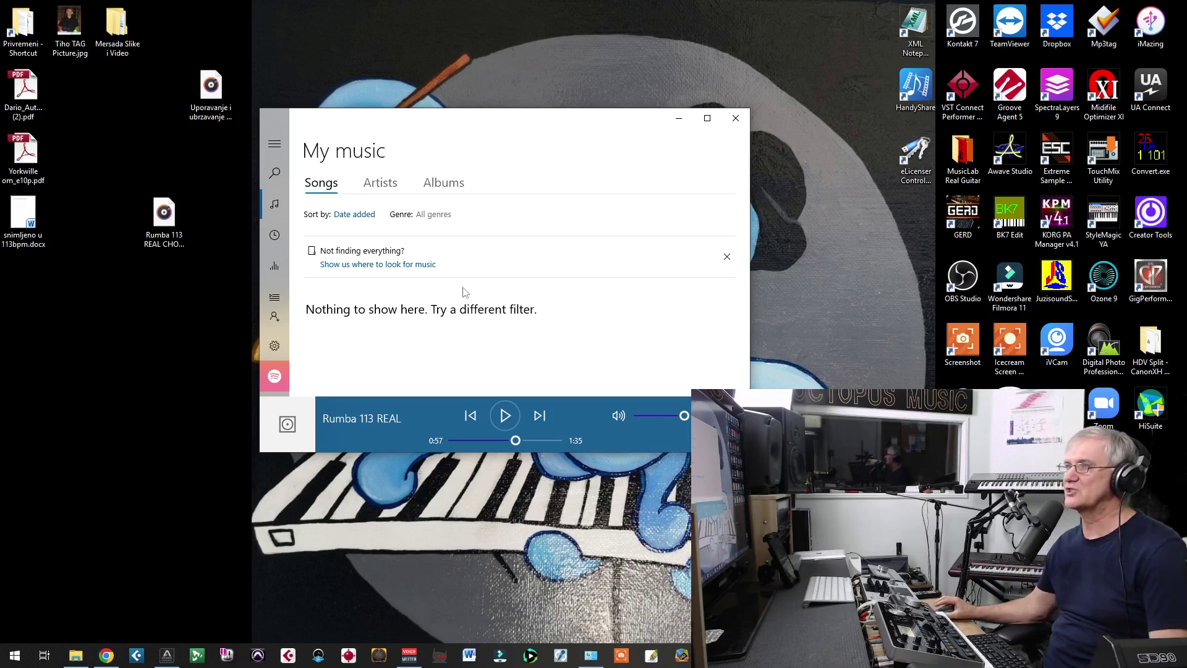
# Minimize Groove Music and restore the Rumba_113_A - Event Gitara folder of 36 chord WAVs.
pyautogui.click(678, 119)
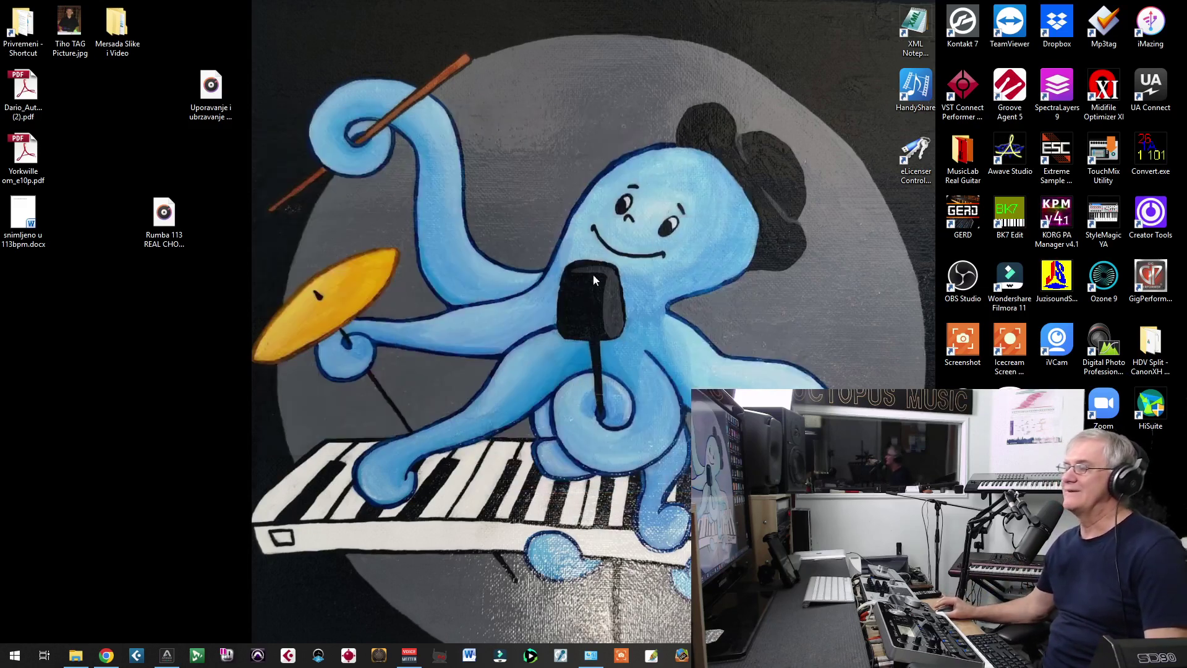
pyautogui.moveTo(110, 660)
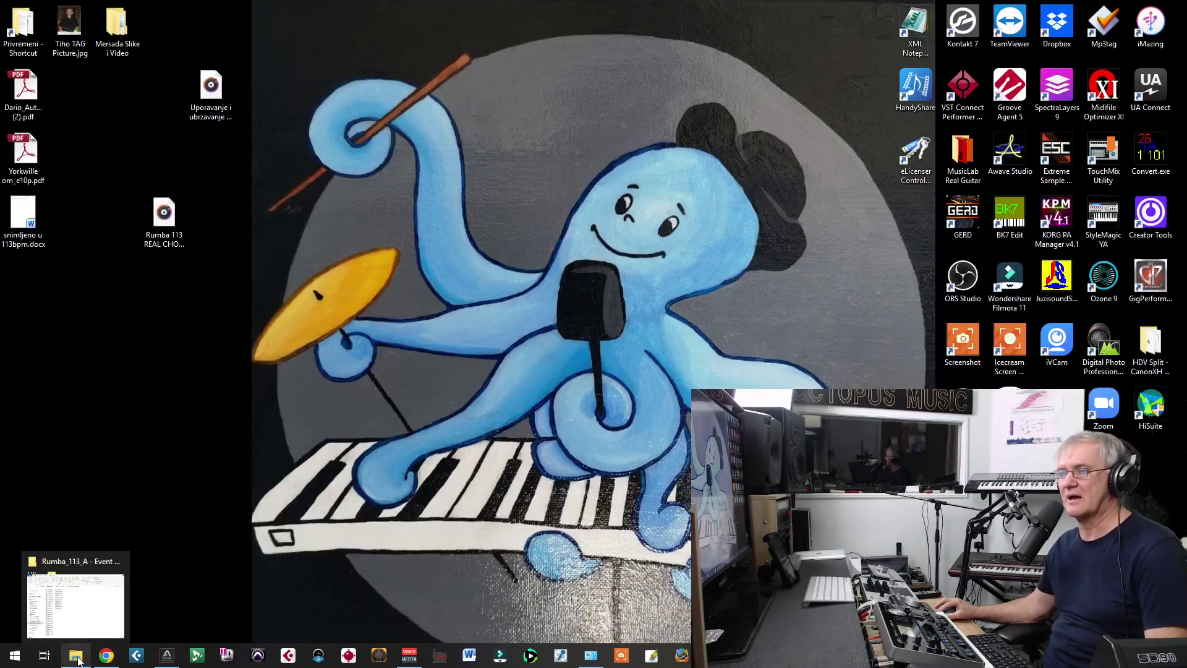
pyautogui.click(77, 659)
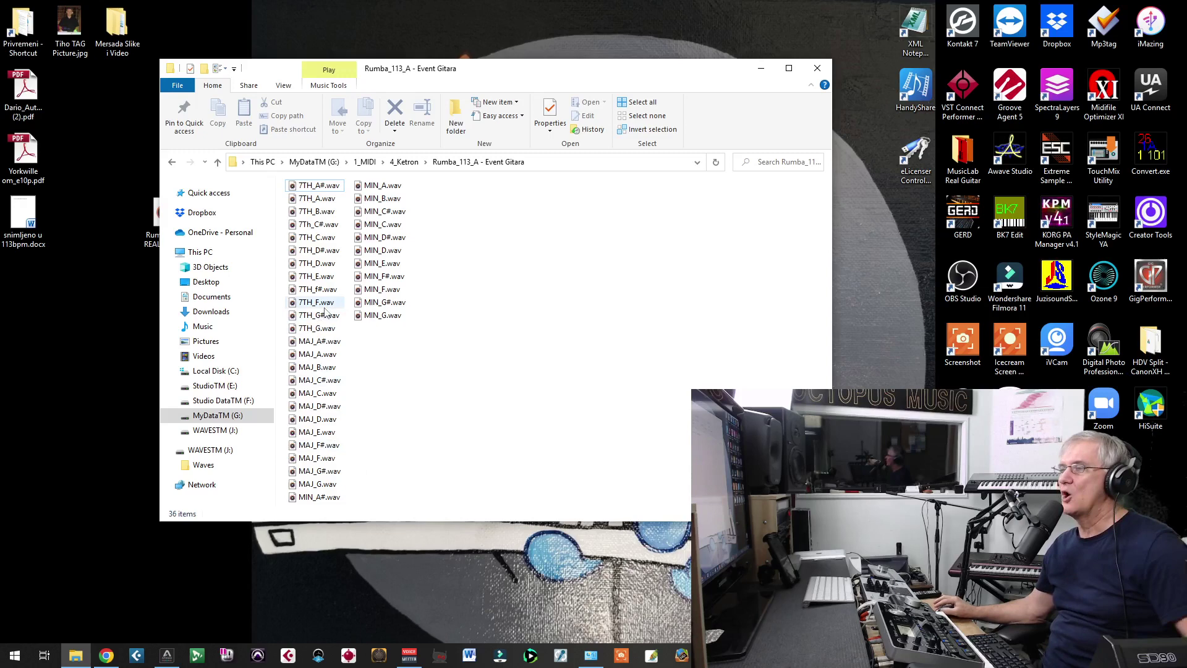
pyautogui.moveTo(325, 308)
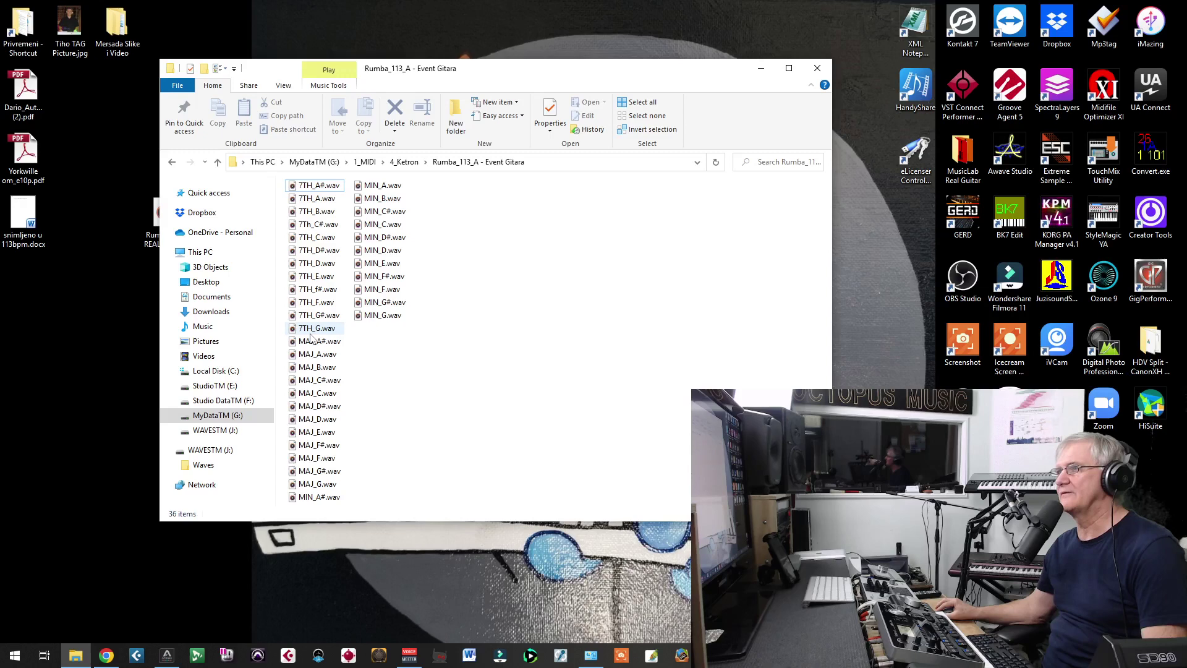
# Play 7TH_C.wav, MAJ_C.wav and MIN_C.wav in turn, closing Groove Music after each.
pyautogui.doubleClick(315, 238)
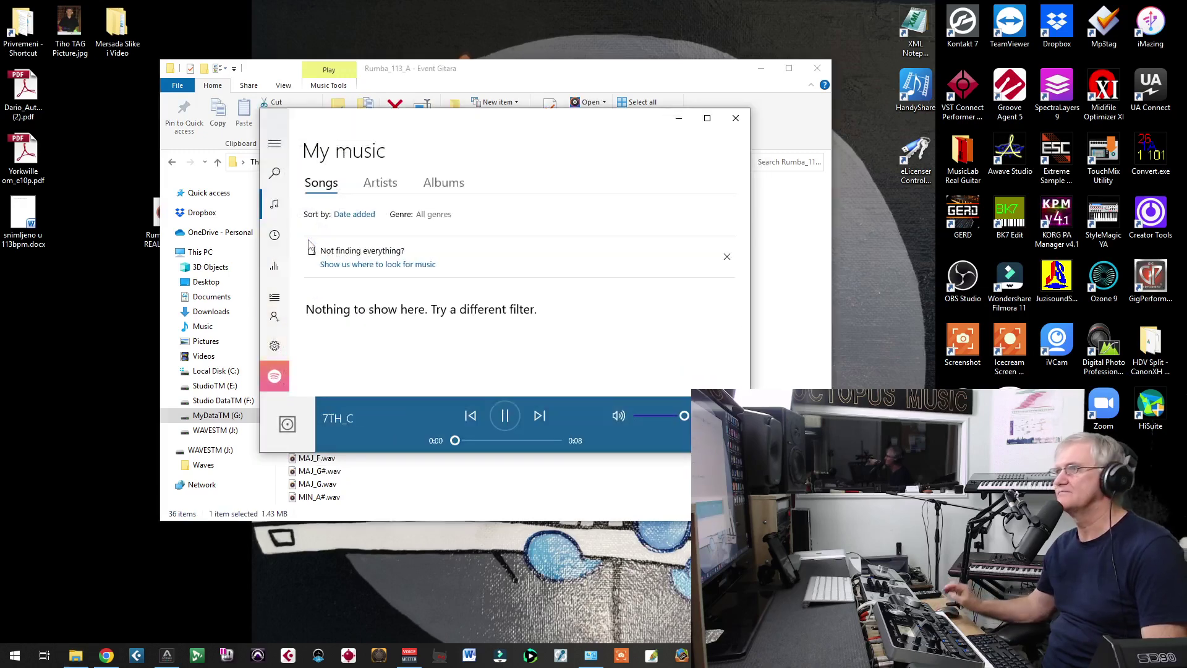
pyautogui.click(736, 117)
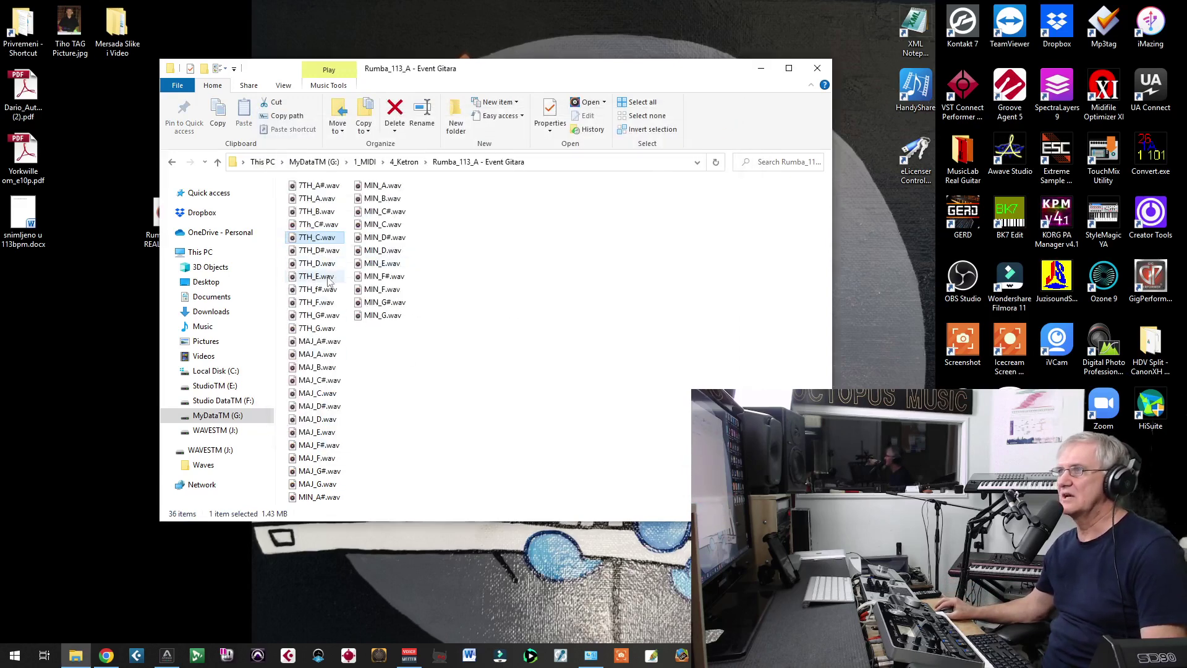
pyautogui.doubleClick(318, 394)
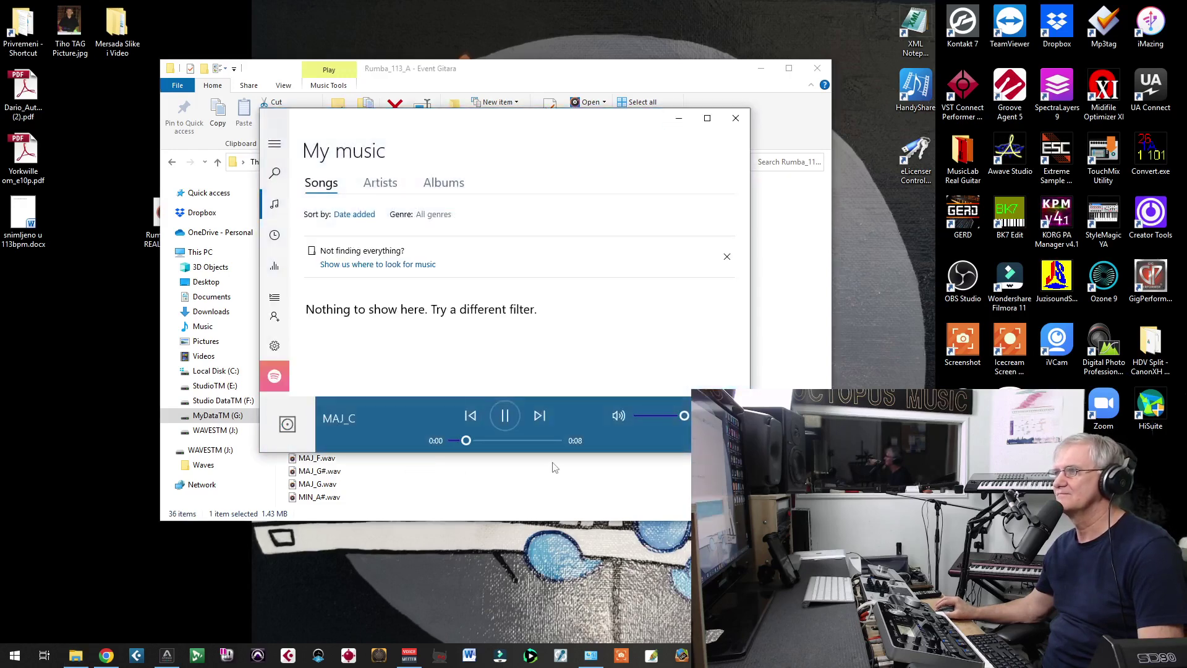
pyautogui.click(736, 119)
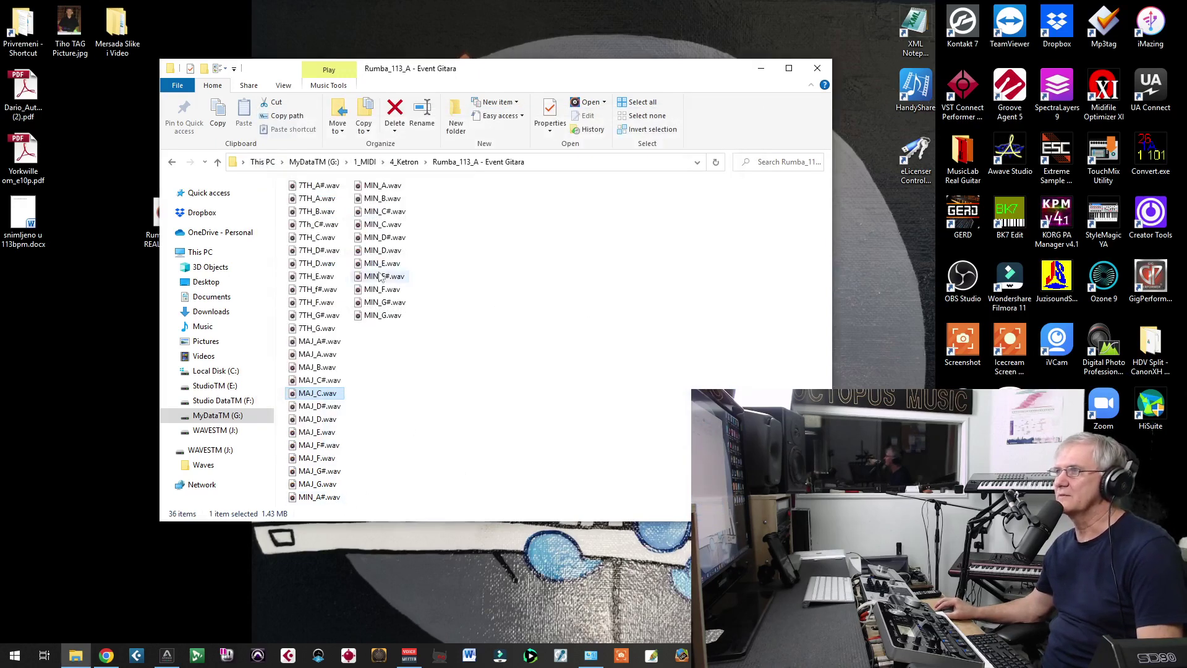
pyautogui.doubleClick(383, 230)
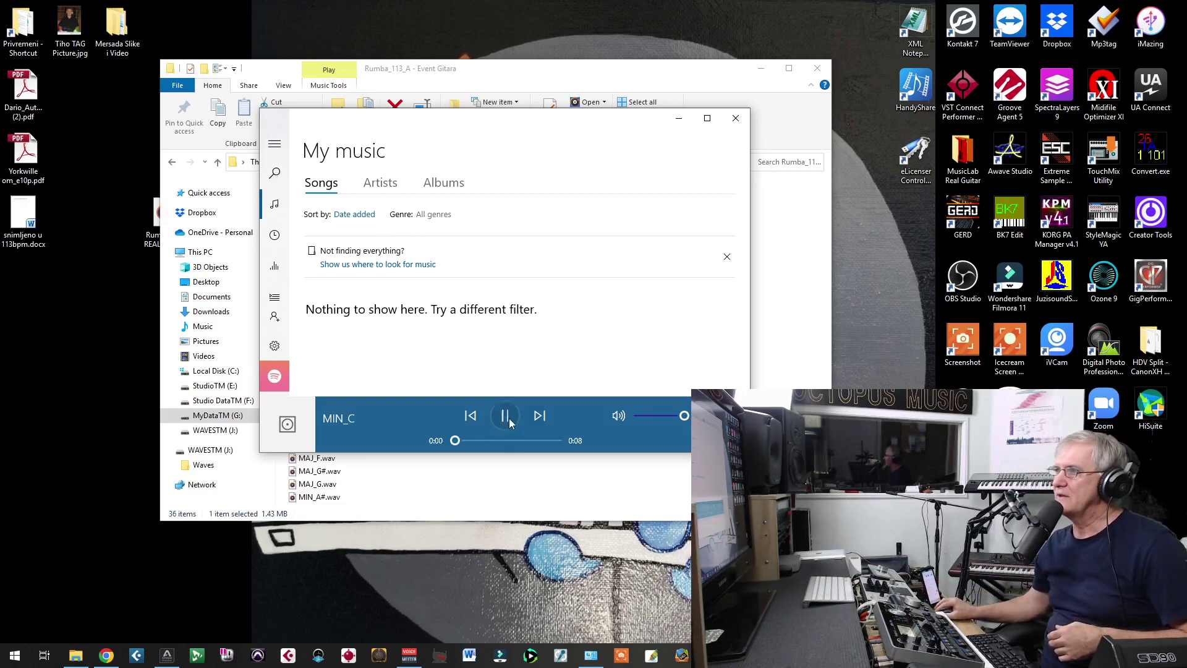
pyautogui.click(735, 119)
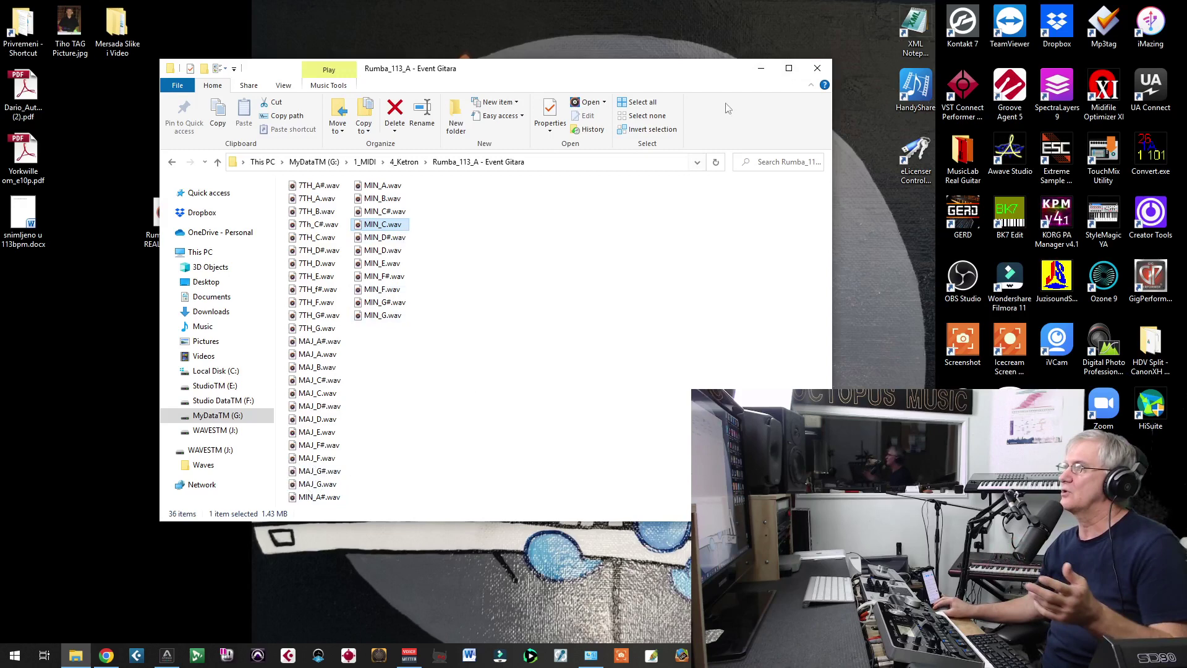
# Minimize Explorer, open snimljeno u 113bpm.docx in Word, then minimize Word.
pyautogui.click(762, 68)
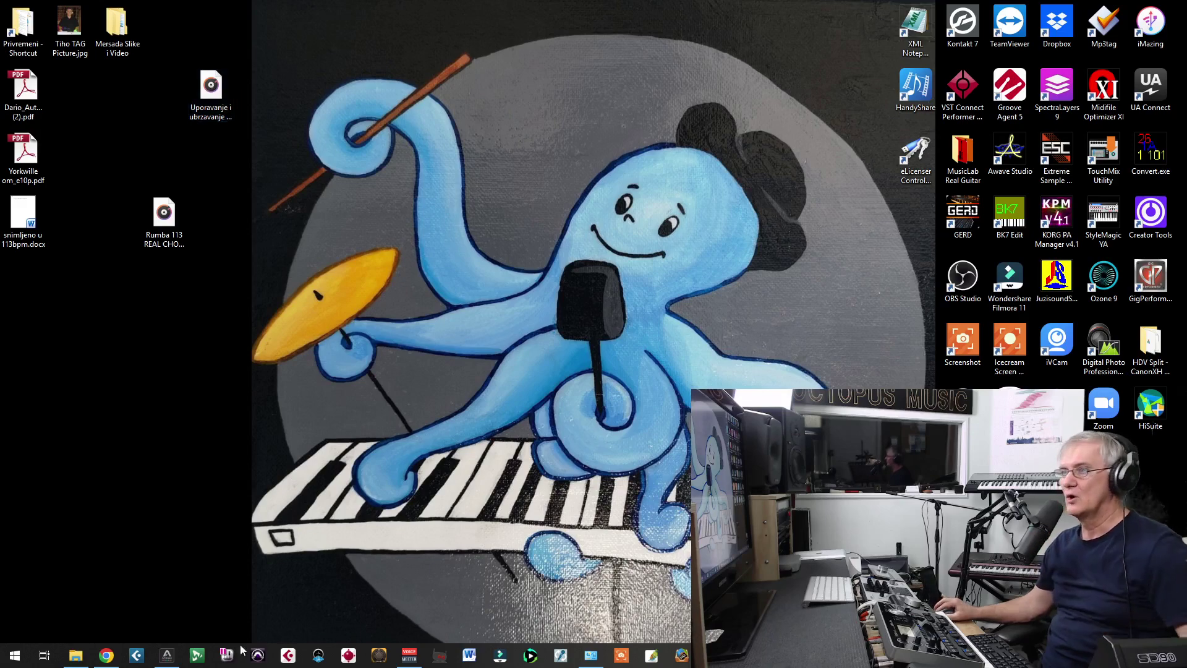
pyautogui.doubleClick(24, 219)
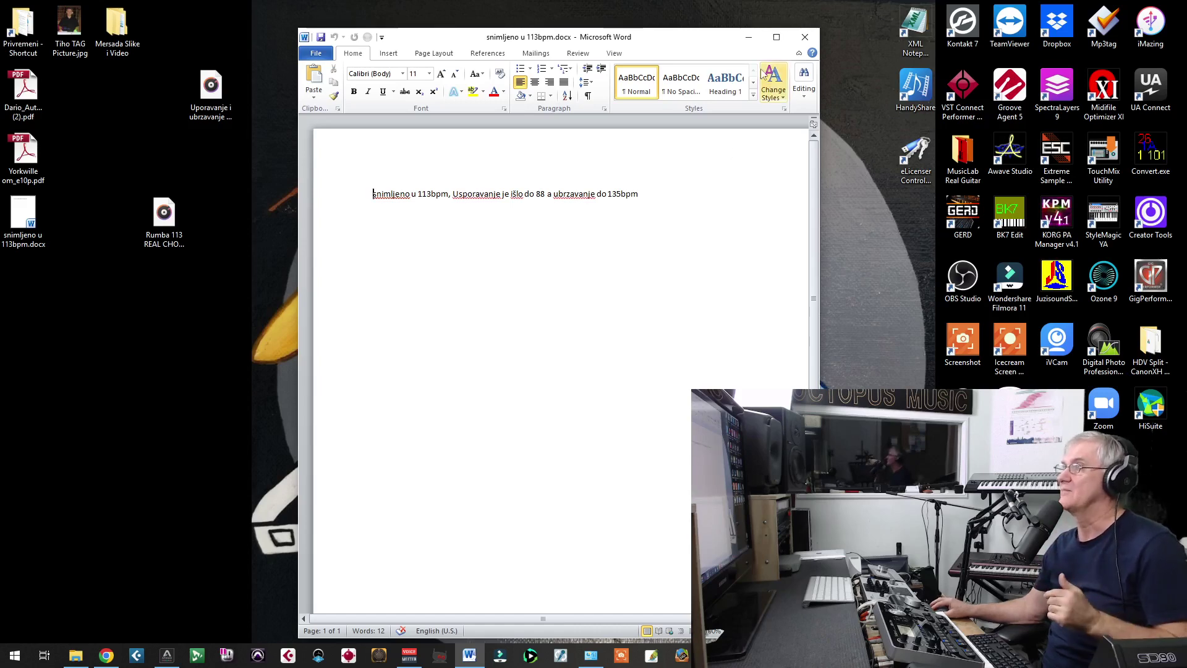
pyautogui.click(749, 41)
# Play the slow-down and speed-up loop WAV and set its volume to 63.
pyautogui.doubleClick(212, 90)
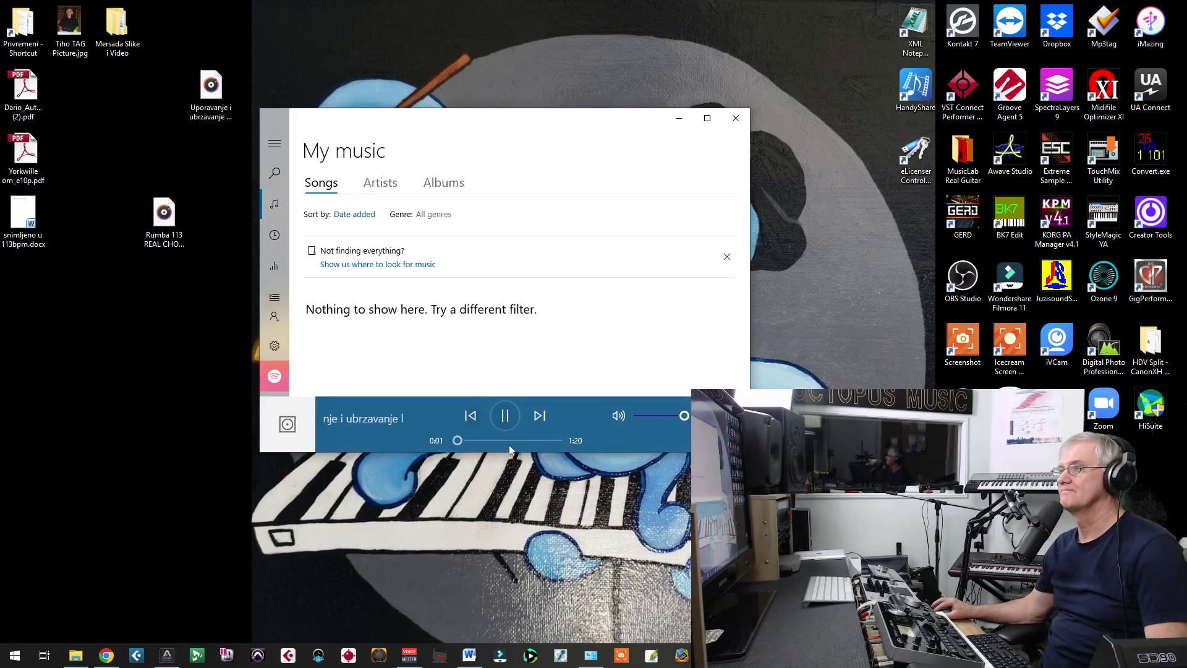
pyautogui.click(683, 418)
pyautogui.moveTo(682, 418); pyautogui.dragTo(678, 417)
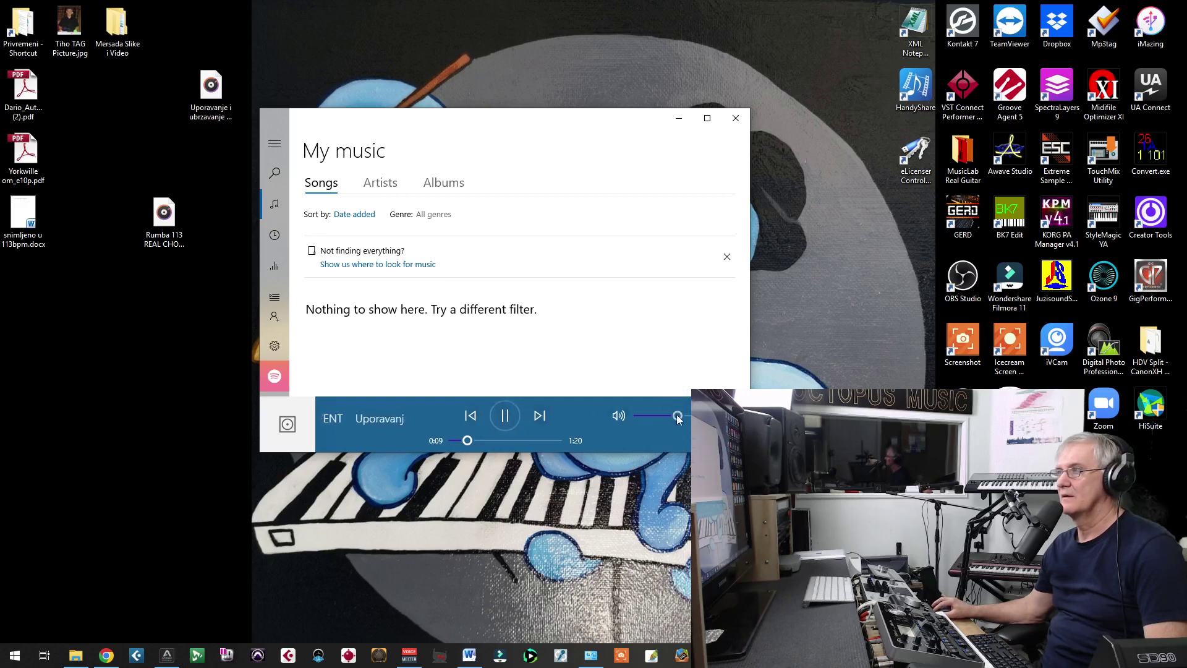
pyautogui.click(639, 417)
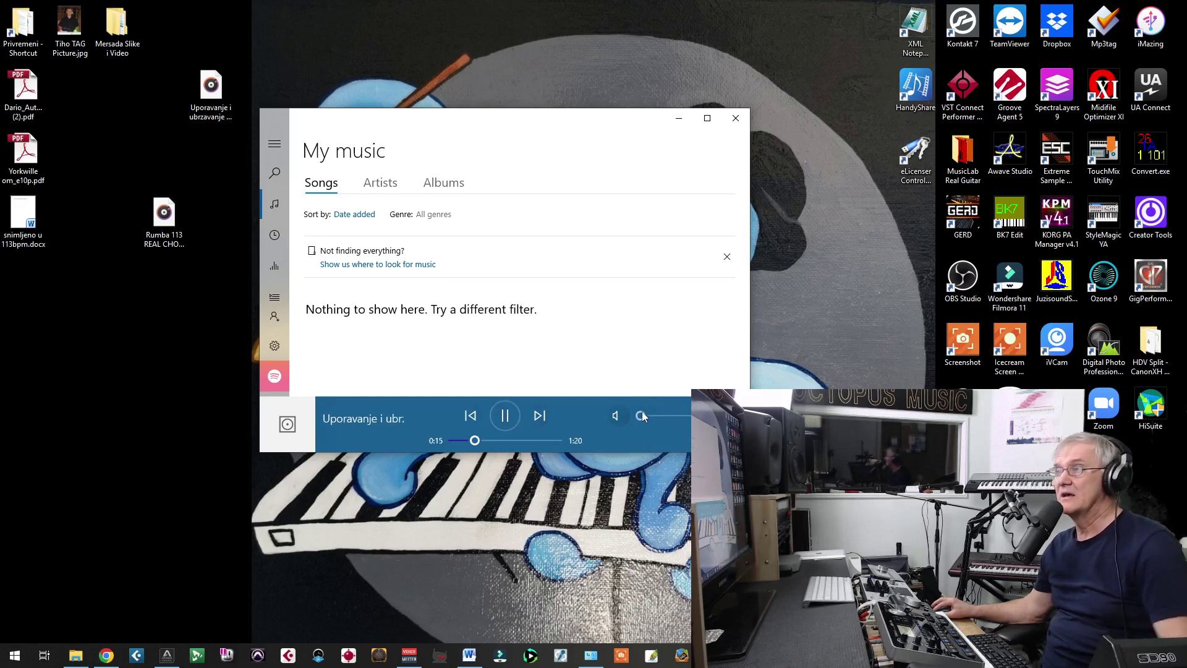
pyautogui.moveTo(641, 411)
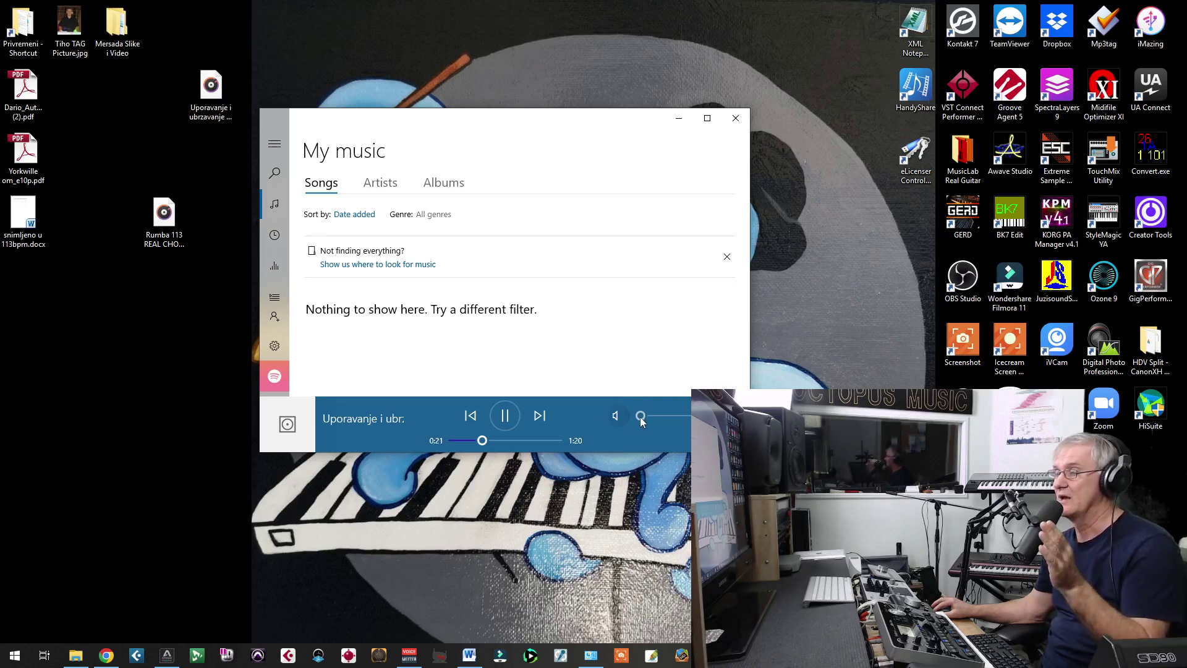
pyautogui.click(642, 419)
pyautogui.moveTo(642, 419); pyautogui.dragTo(671, 427)
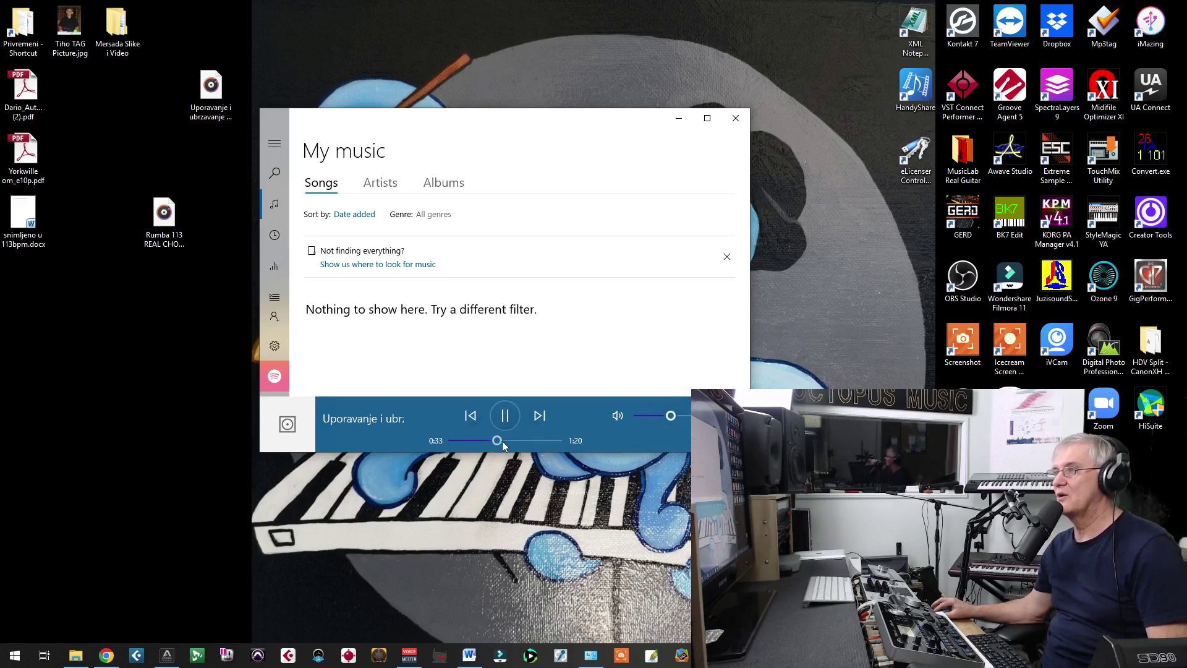
# Skip to about 1:08, pause, and bring back the Event Gitara chord folder.
pyautogui.moveTo(498, 441); pyautogui.dragTo(540, 440)
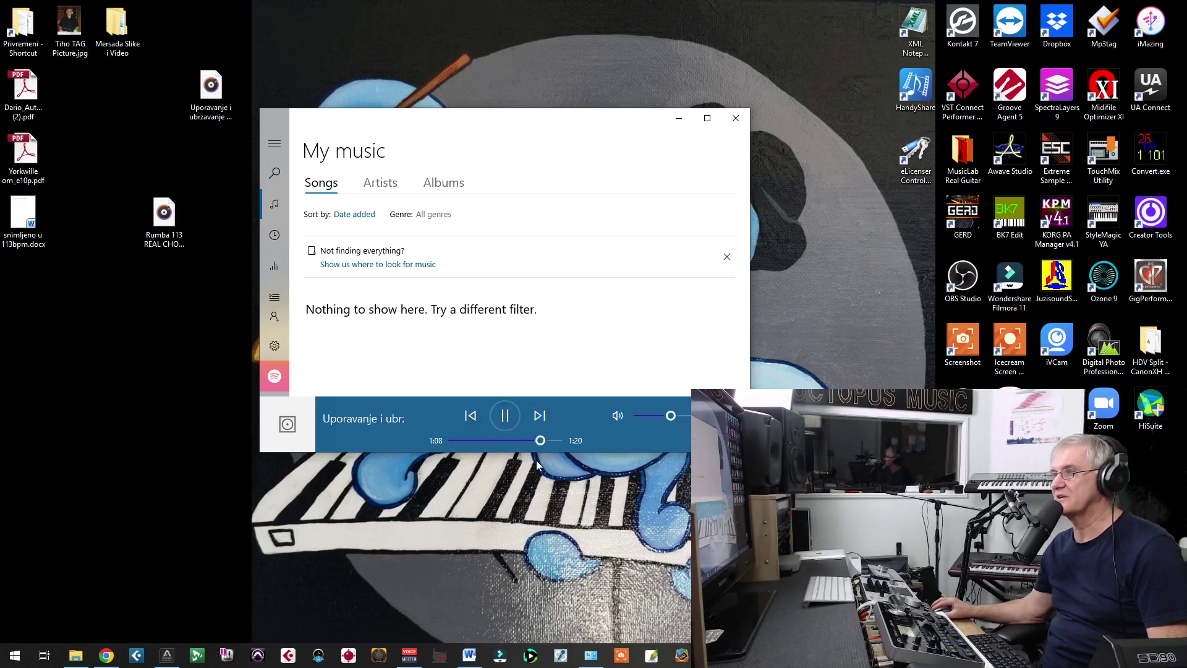
pyautogui.click(504, 418)
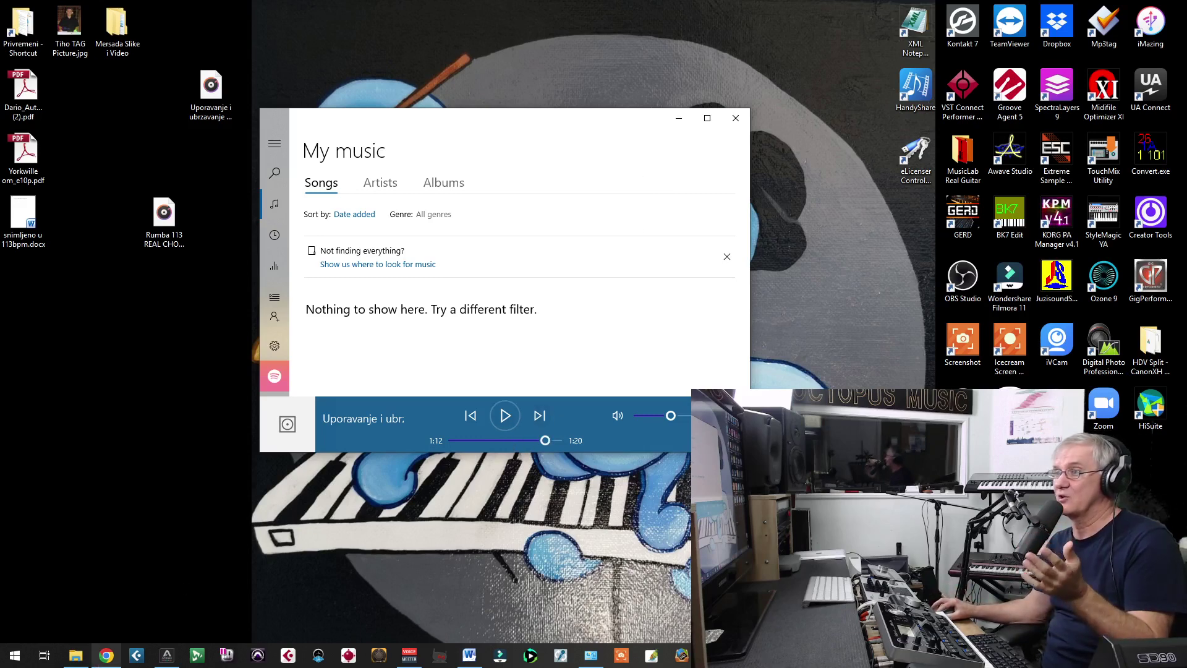
pyautogui.click(75, 656)
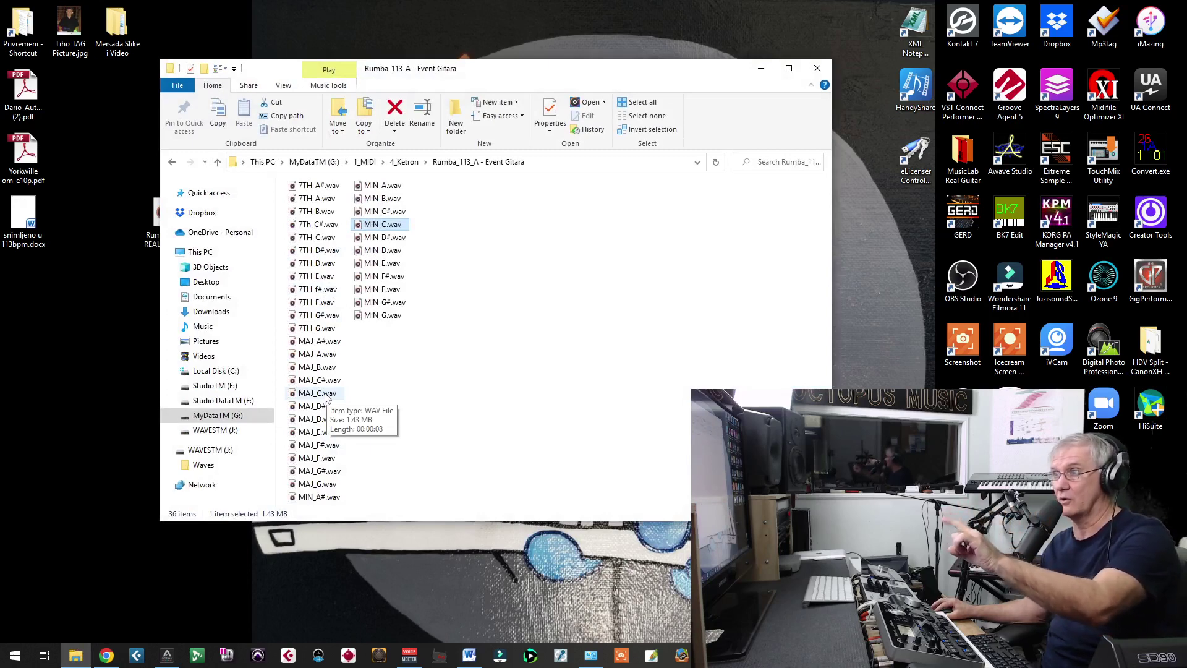
# Briefly play and pause MAJ_C.wav, then minimize Groove Music and the chord folder.
pyautogui.doubleClick(326, 394)
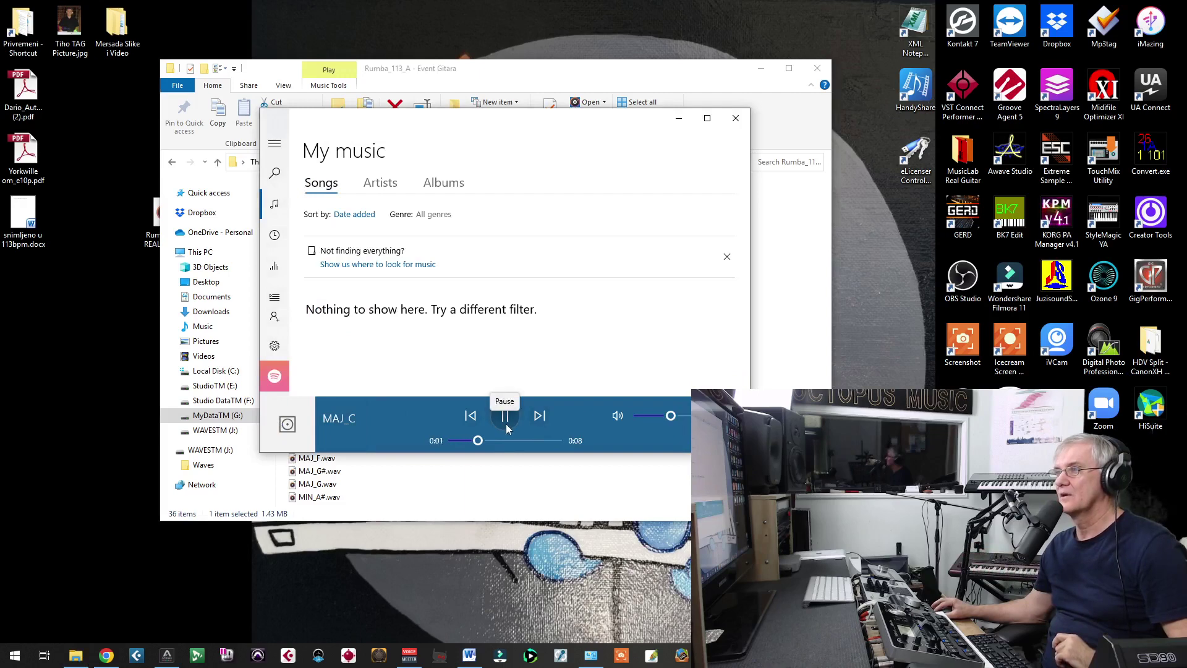
pyautogui.click(505, 420)
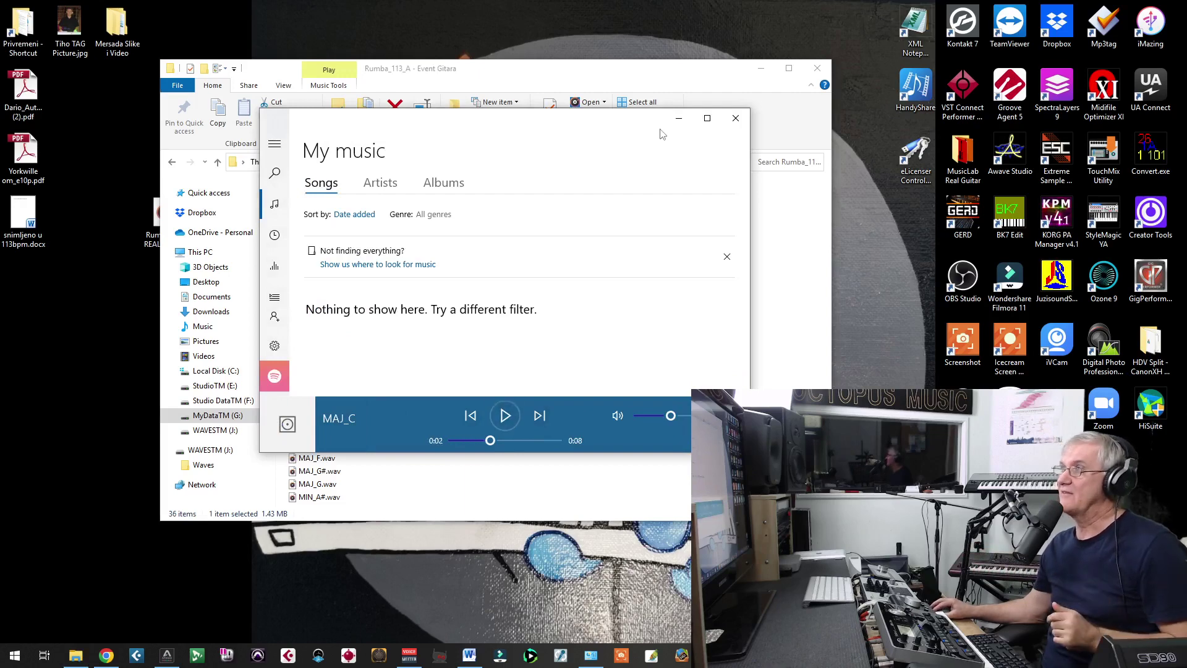
pyautogui.click(677, 120)
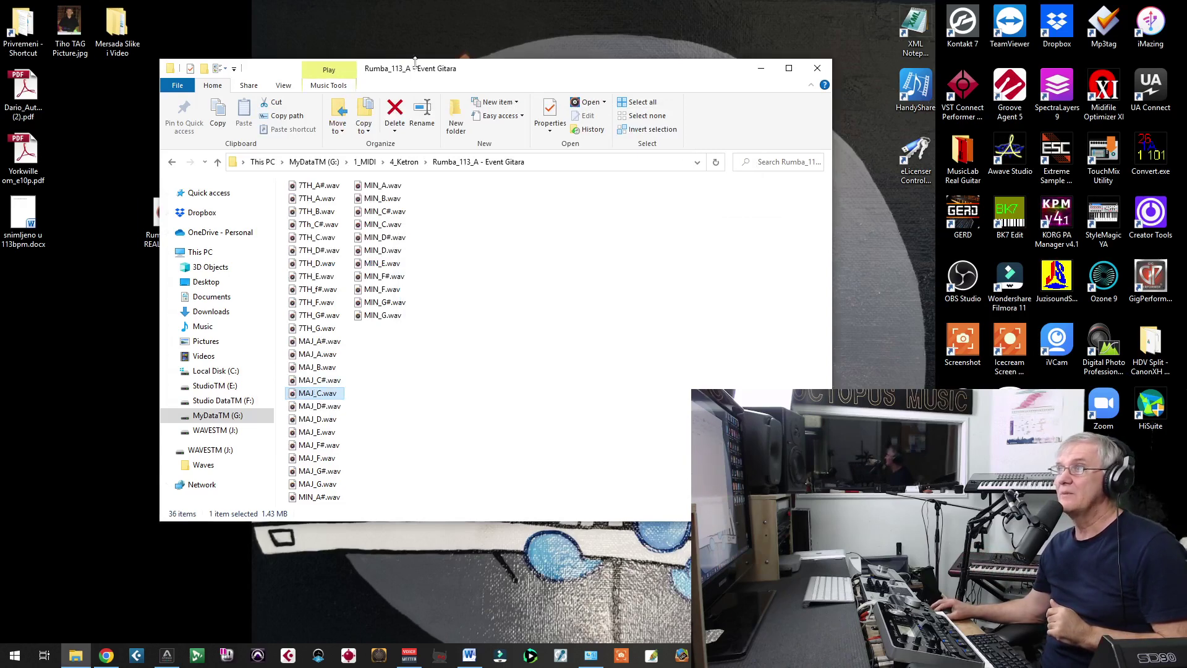
pyautogui.click(760, 68)
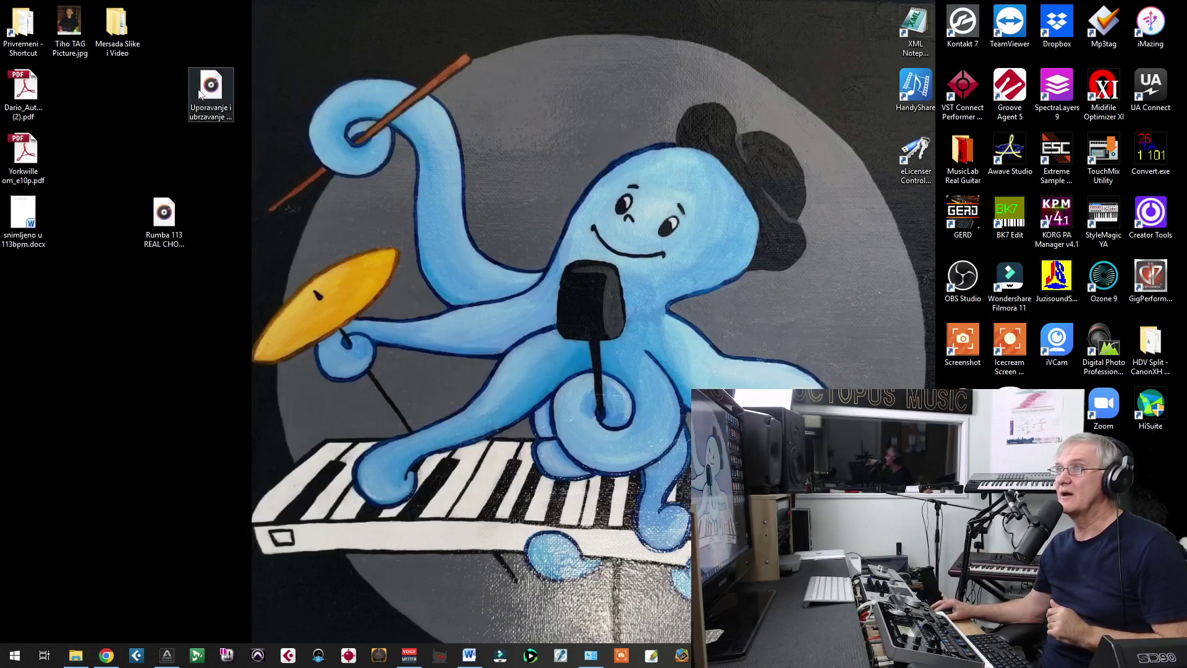
# Replay the slow-down and speed-up guitar loop from the start, pausing at 0:06.
pyautogui.doubleClick(201, 94)
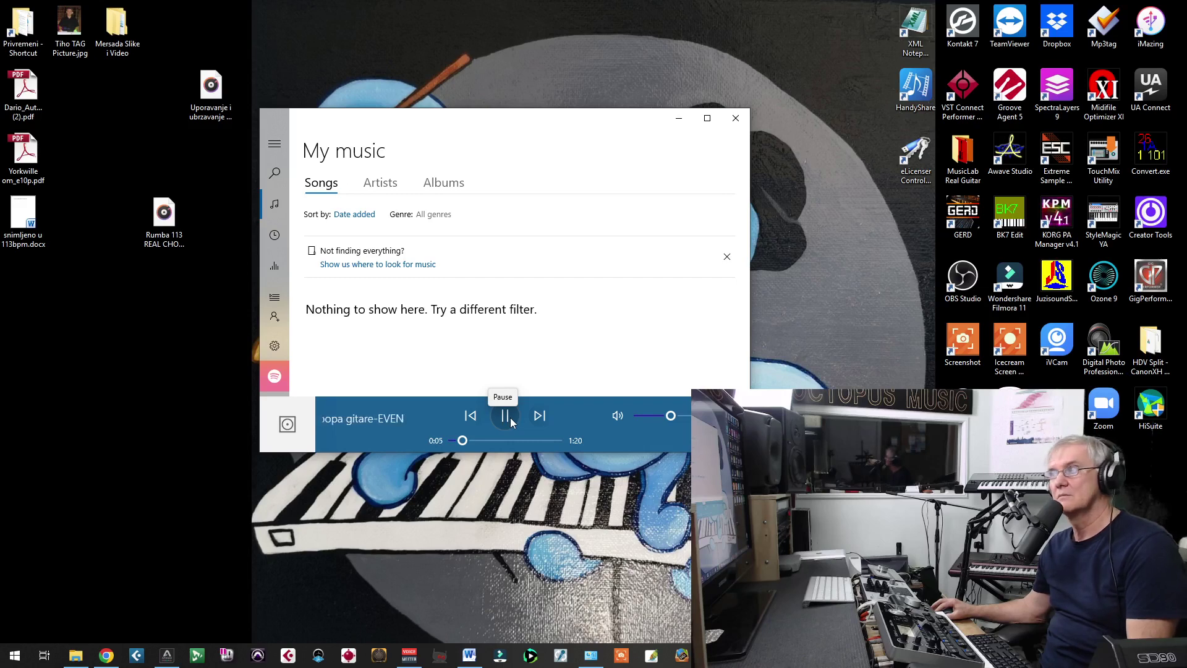
pyautogui.click(505, 416)
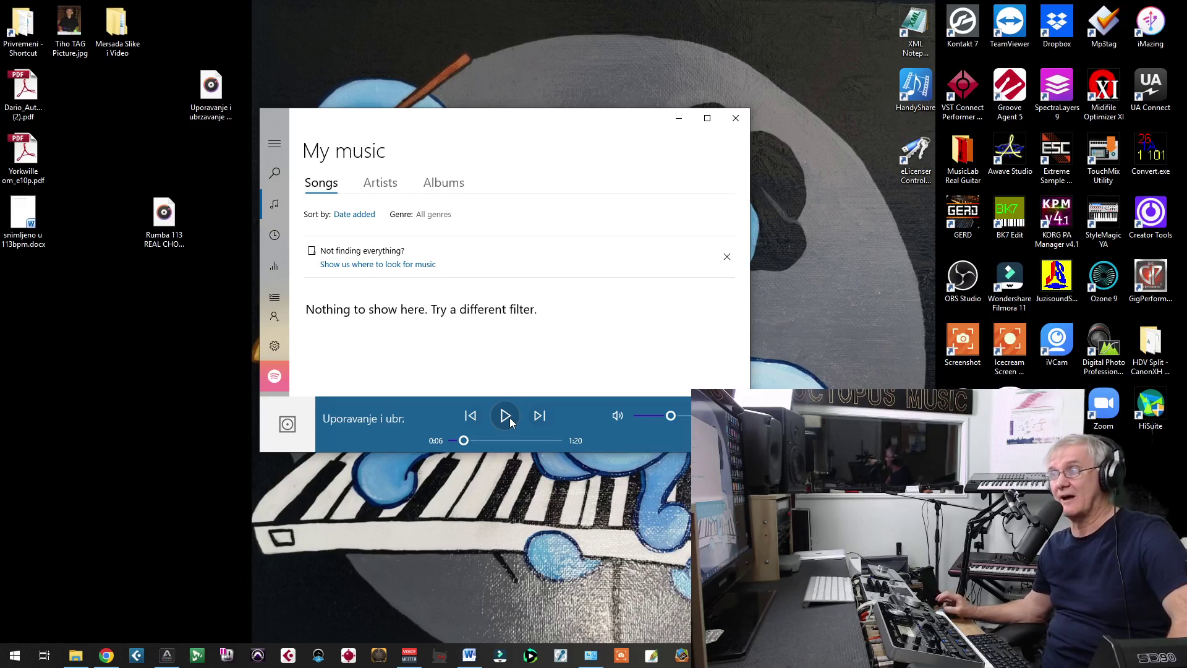
# Minimize Groove Music and select Rumba 113 REAL CHORD-EVENT.WAV on the desktop.
pyautogui.click(679, 118)
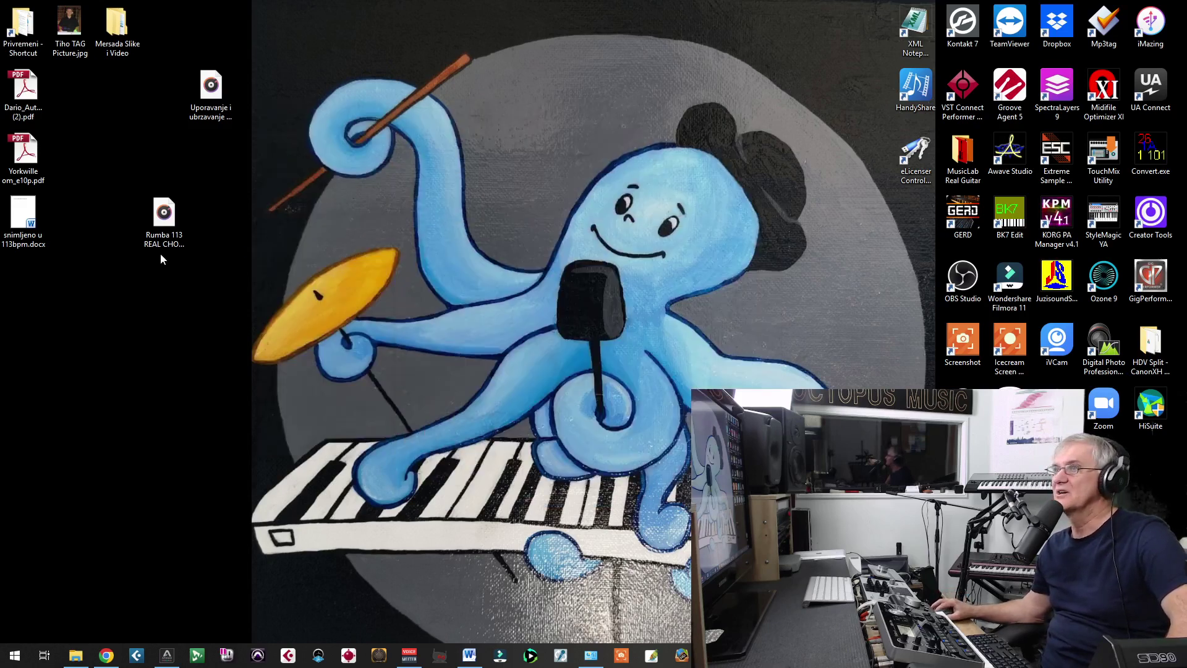
pyautogui.click(169, 221)
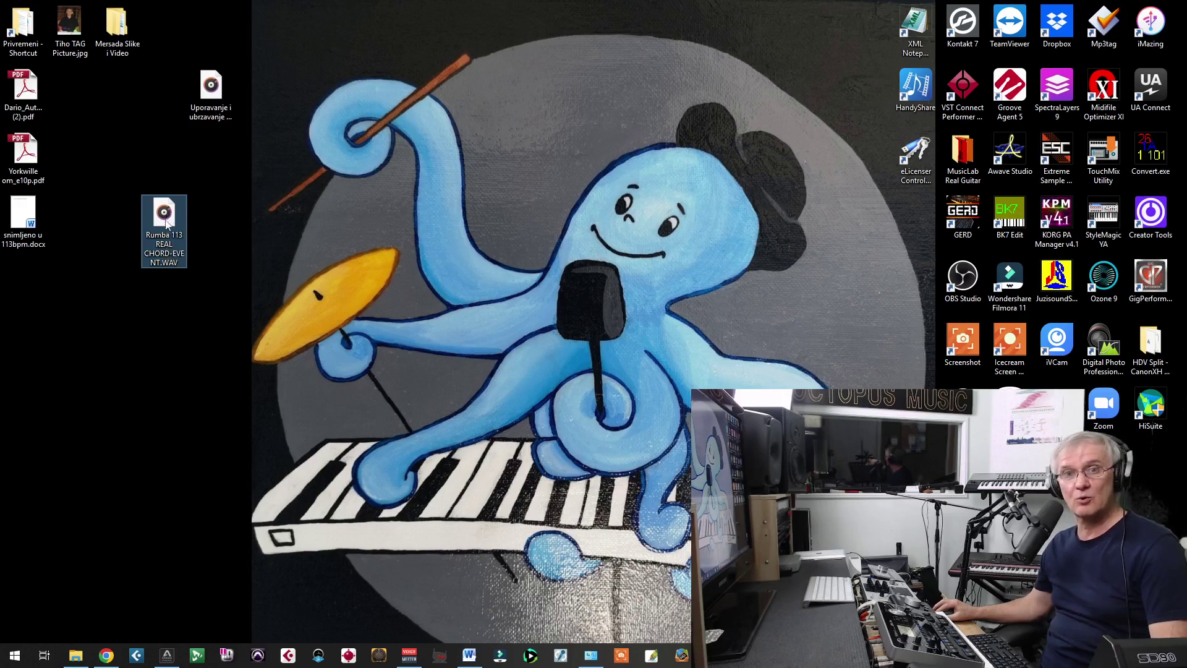
# Play Rumba 113 REAL CHORD-EVENT.WAV with volume raised, pausing at 0:45 of 1:35.
pyautogui.doubleClick(167, 224)
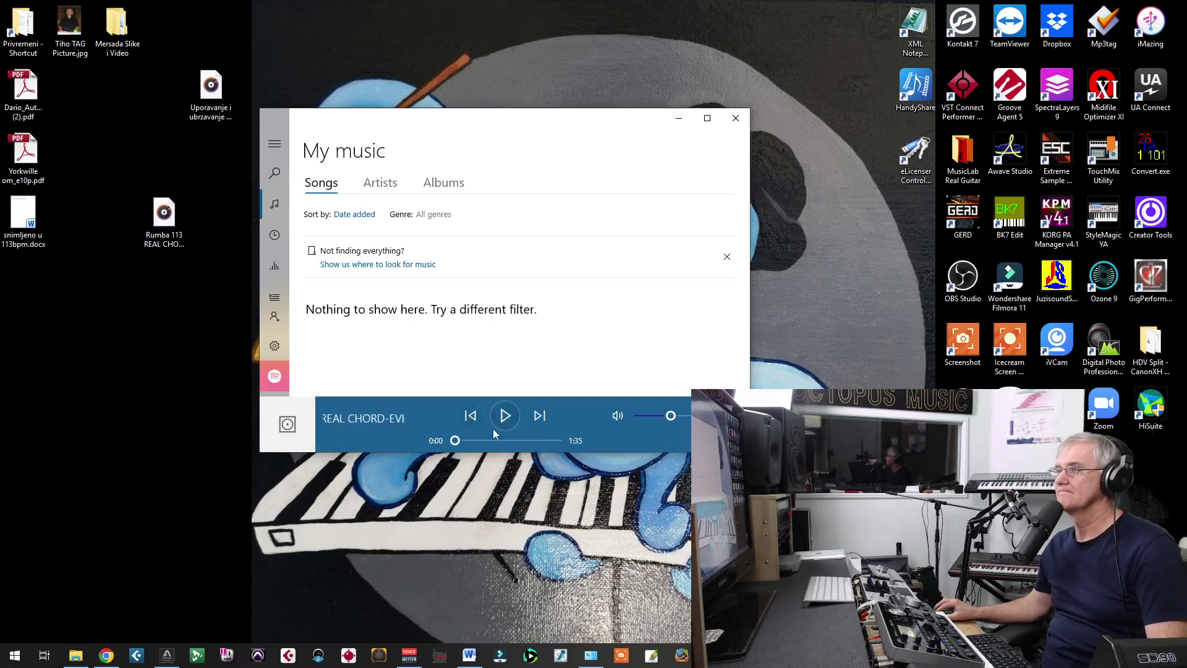
pyautogui.click(499, 427)
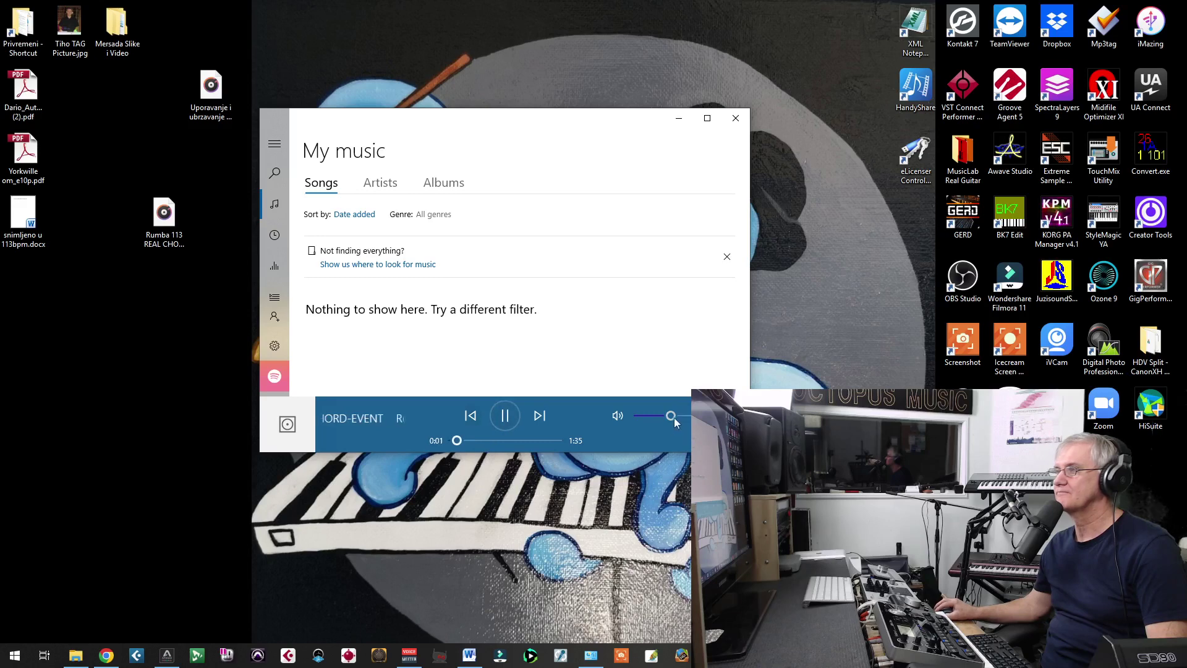
pyautogui.moveTo(671, 415); pyautogui.dragTo(688, 415)
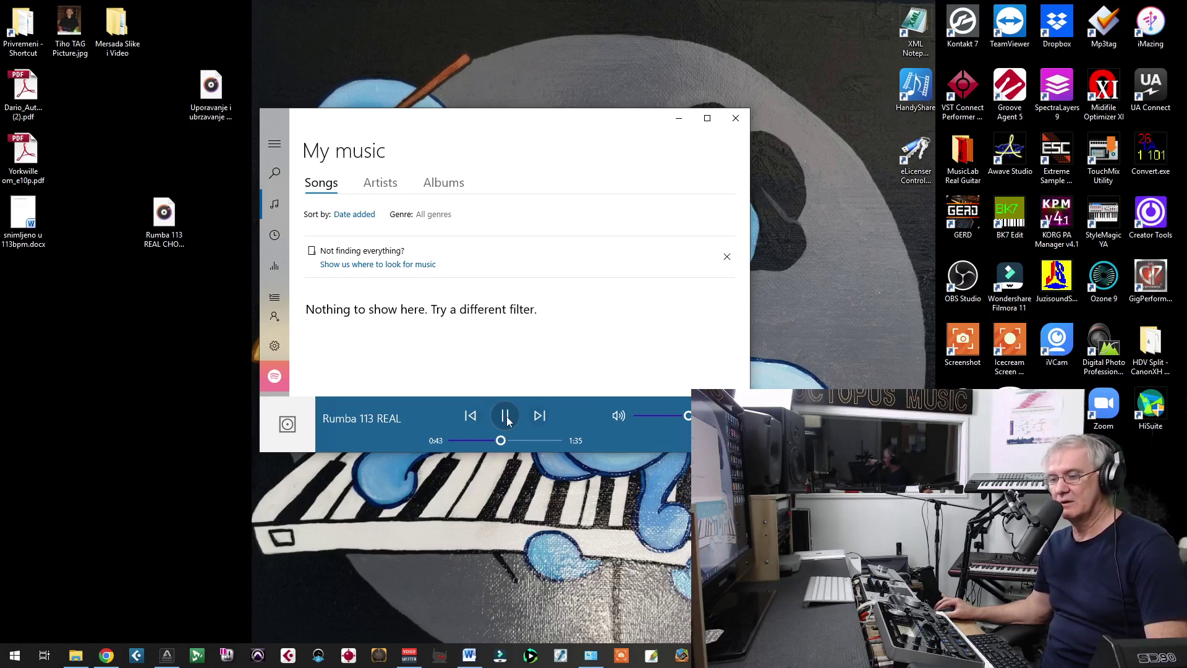
pyautogui.click(506, 420)
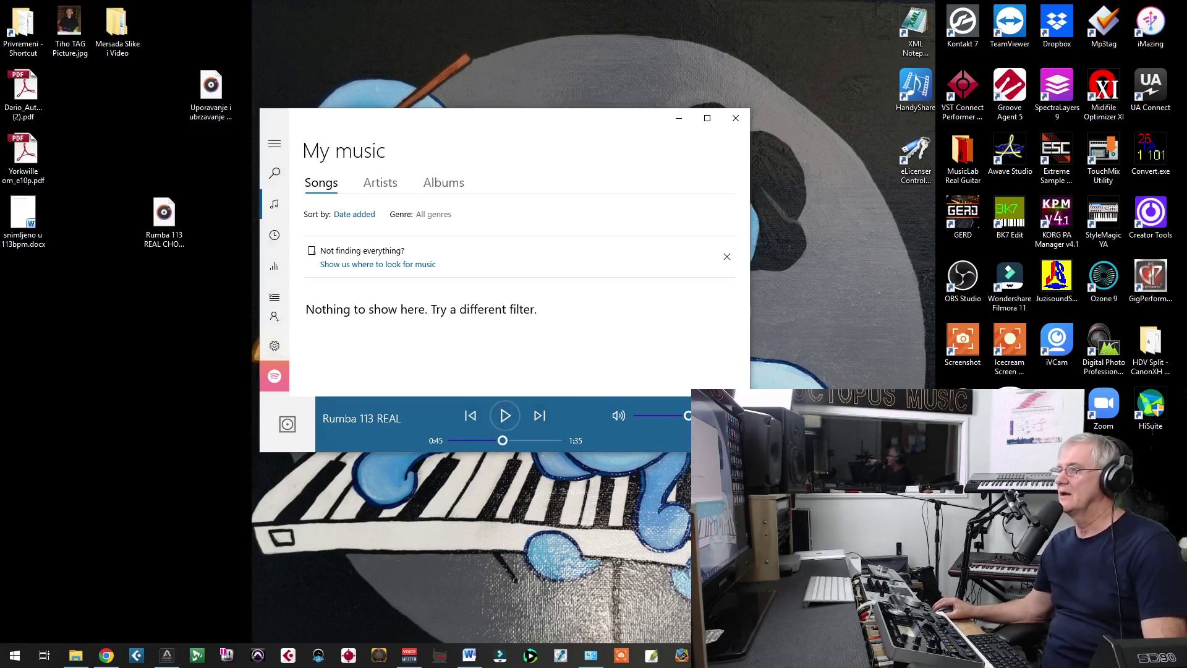
# Switch to OBS Studio with Alt+Tab, leaving Rumba paused at 0:45.
pyautogui.hotkey('alt', 'Tab')
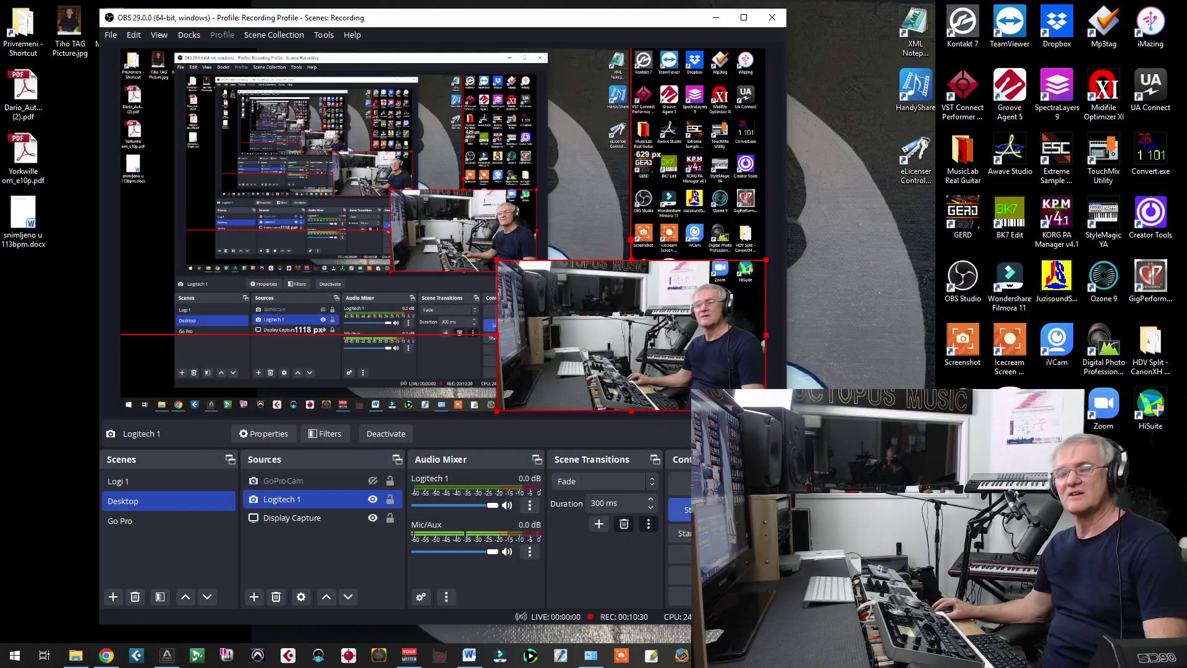